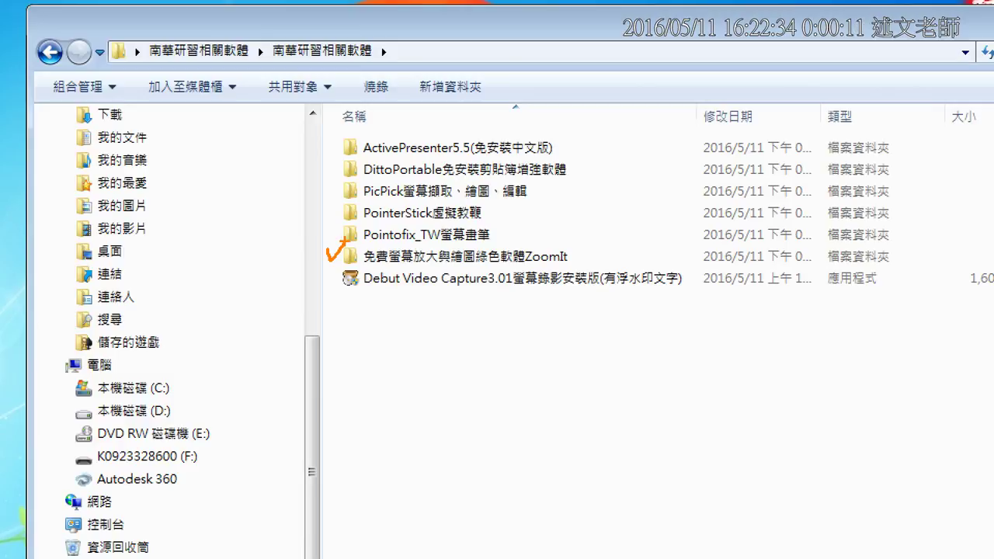
# Step: Annotate the magnified file list by underlining the ZoomIt folder, erasing that mark, underlining Debut Video Capture and drawing a line beside the folders
pyautogui.moveTo(334, 264); pyautogui.dragTo(595, 271)
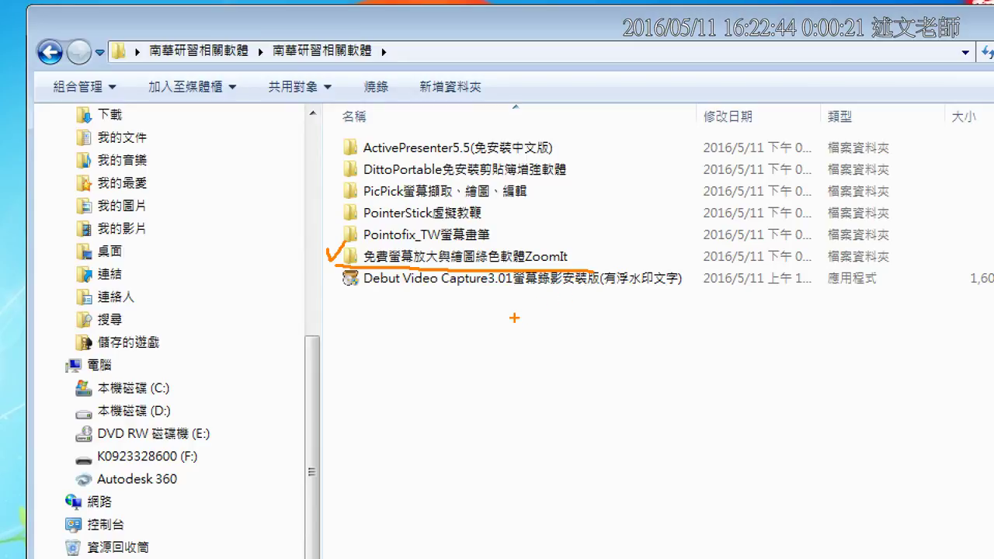
pyautogui.press('e')
pyautogui.moveTo(341, 287); pyautogui.dragTo(624, 295)
pyautogui.moveTo(334, 128); pyautogui.dragTo(339, 286)
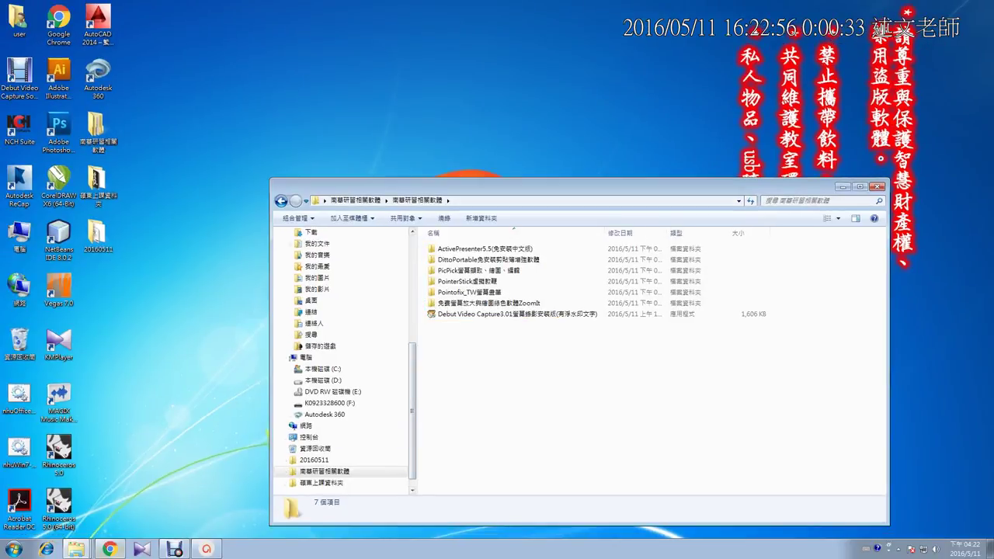
# Step: Switch to Chrome, view the full 檔案 list on the 1Know group page, and minimise the browser
pyautogui.click(110, 549)
pyautogui.click(64, 6)
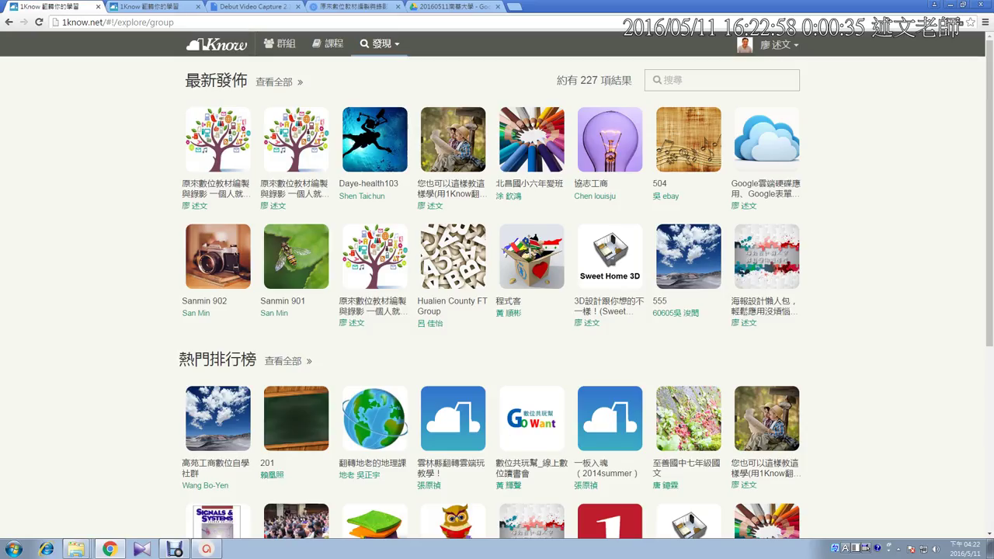
pyautogui.click(152, 6)
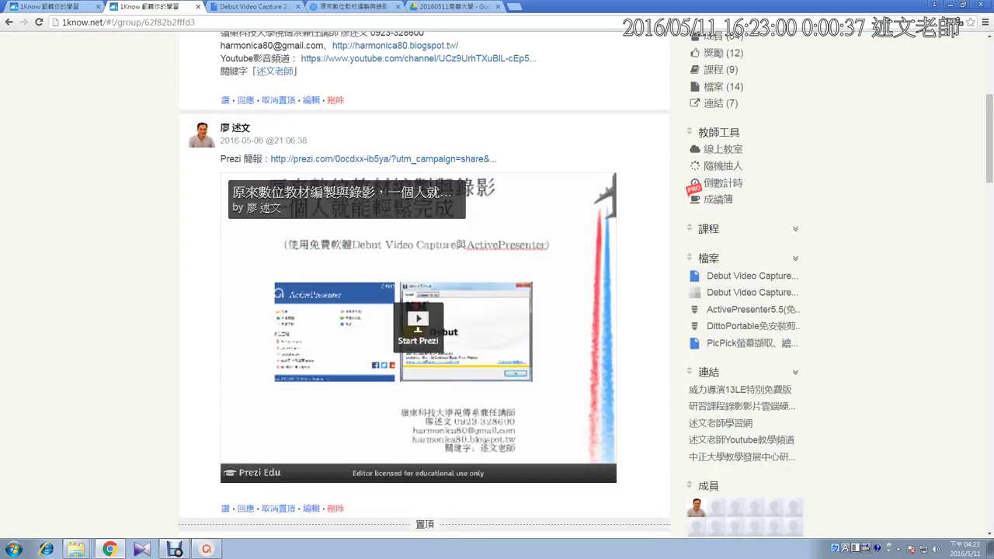
pyautogui.click(795, 258)
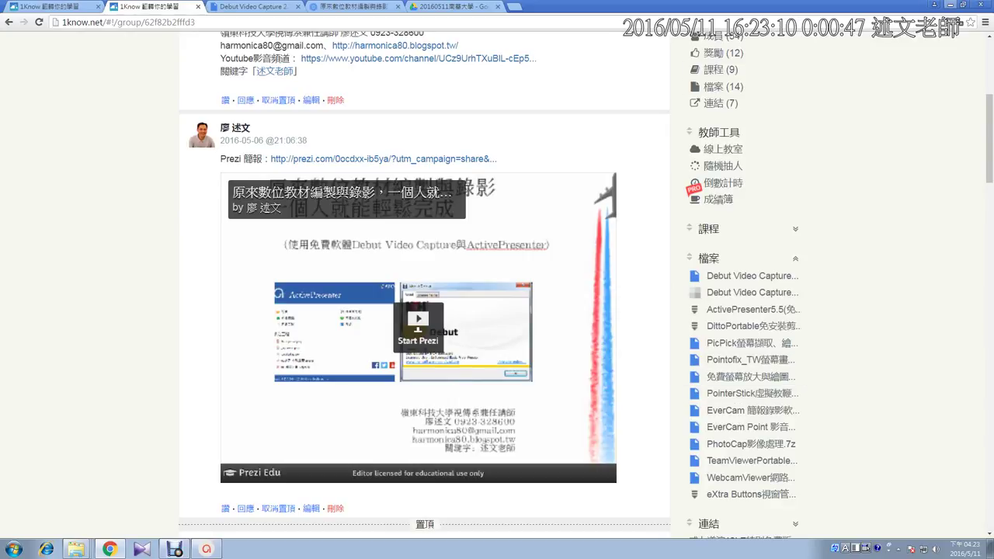
pyautogui.click(951, 5)
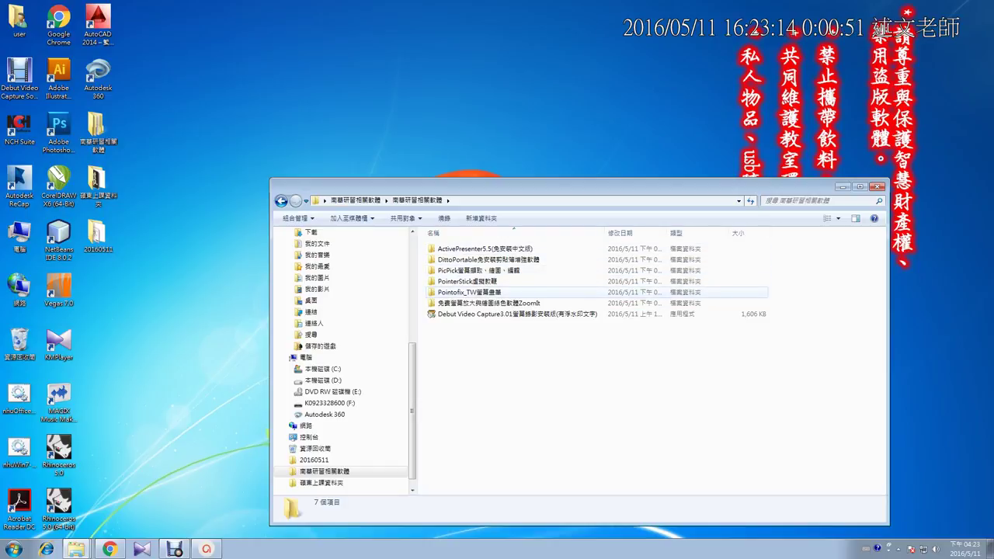
# Step: Open the Pointofix_TW folder, launch the Pointofix application and start its drawing mode
pyautogui.click(471, 293)
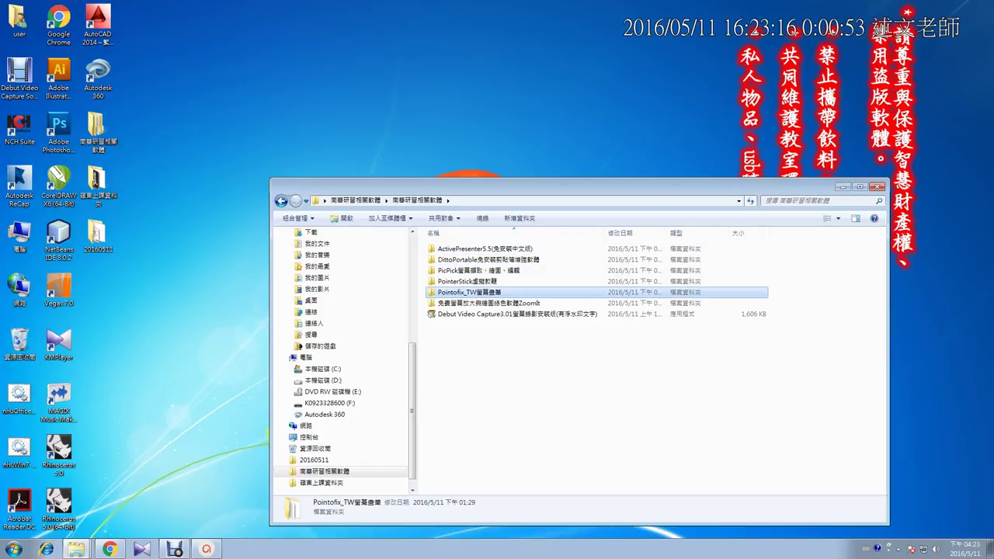
pyautogui.doubleClick(469, 293)
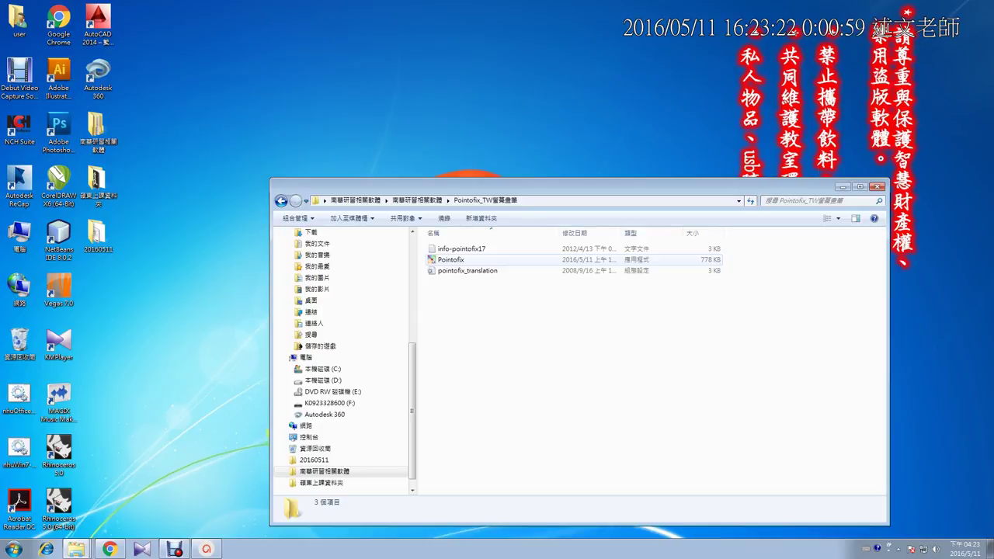
pyautogui.doubleClick(451, 259)
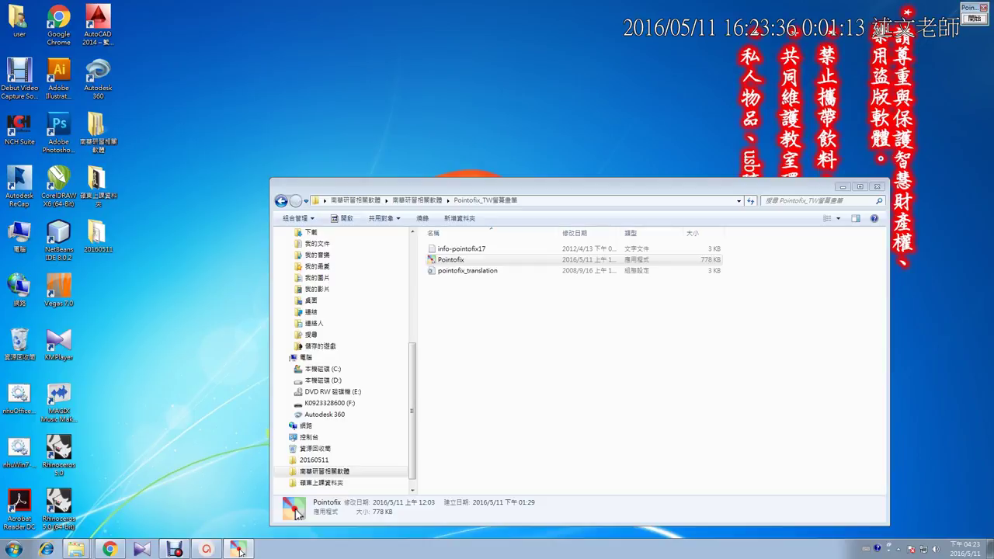
pyautogui.click(975, 19)
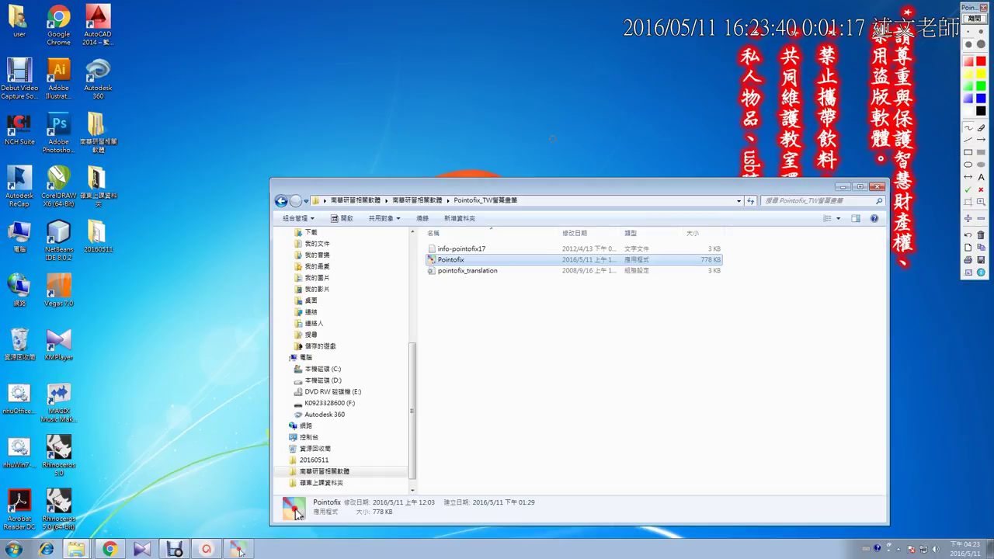
# Step: Draw a red arrow towards the files, stamp a green check mark beside the KMPlayer icon, and clear all drawings
pyautogui.click(982, 140)
pyautogui.moveTo(697, 150); pyautogui.dragTo(505, 242)
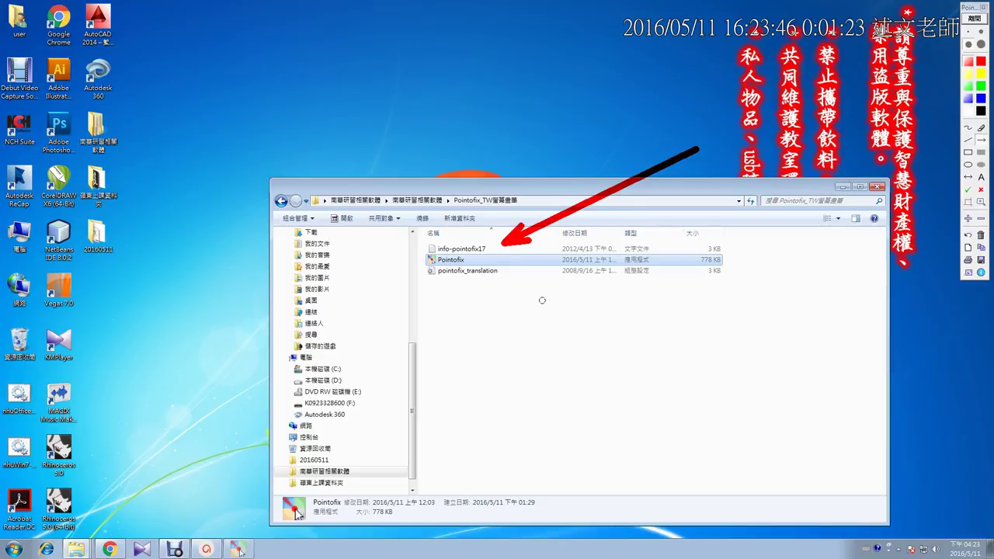
pyautogui.click(969, 190)
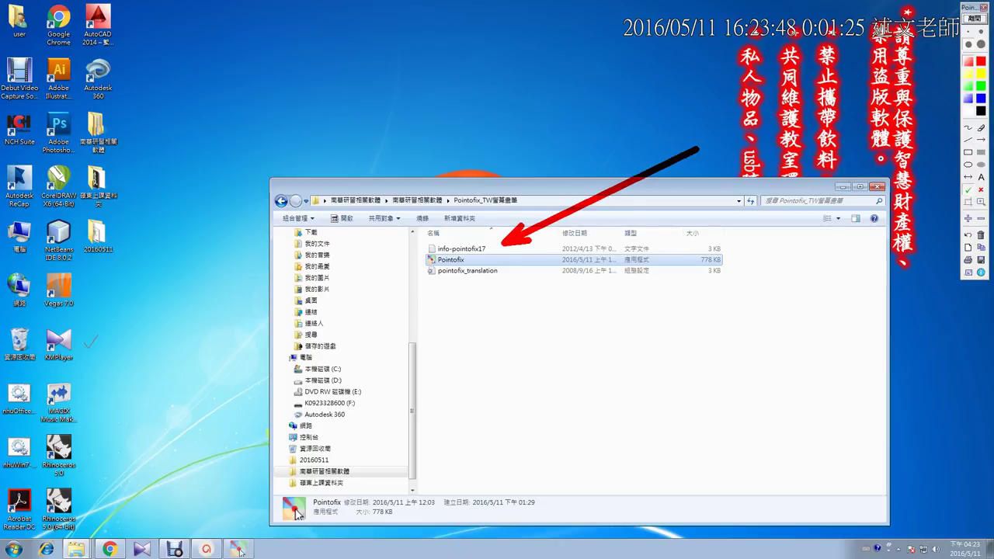
pyautogui.click(91, 342)
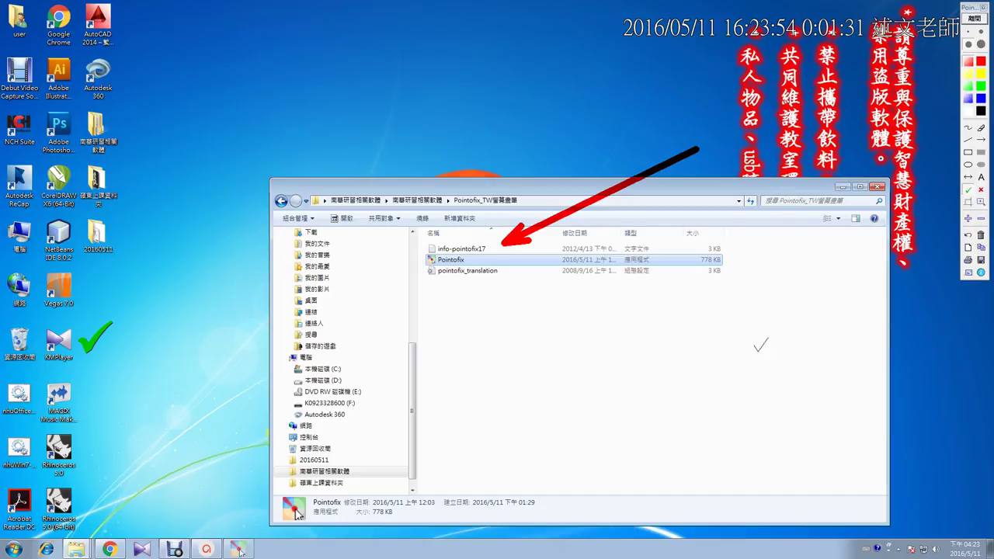
pyautogui.click(982, 235)
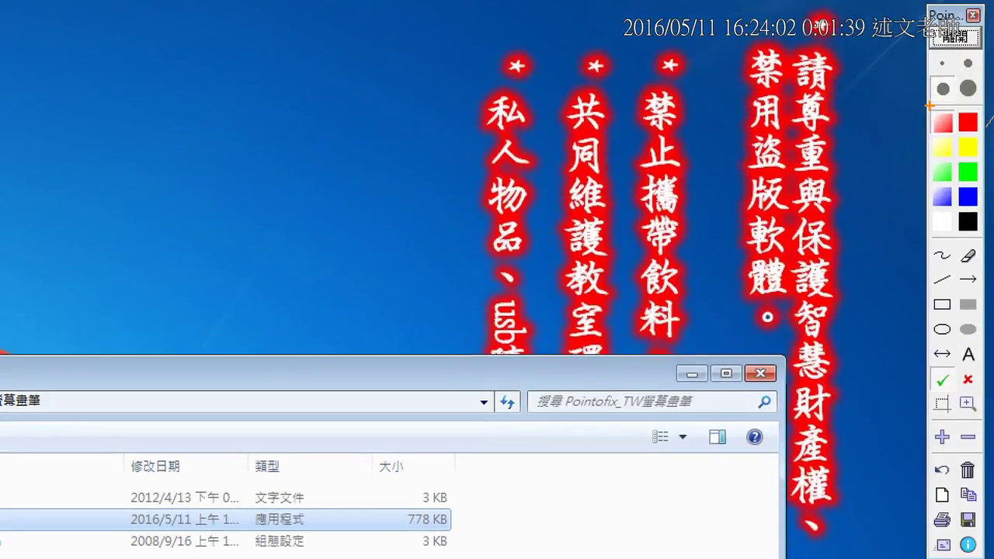
# Step: Mark the Pointofix colour palette on the magnified screen, erase it, circle the pen sizes and leave the magnified view
pyautogui.moveTo(931, 154); pyautogui.dragTo(922, 251)
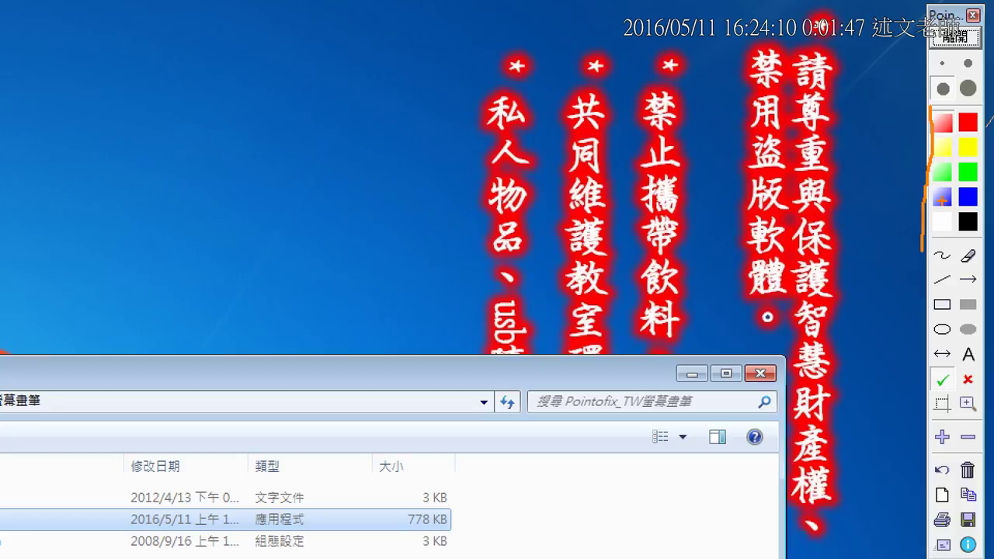
pyautogui.moveTo(966, 104)
pyautogui.mouseDown()
pyautogui.moveTo(990, 94)
pyautogui.moveTo(967, 105)
pyautogui.moveTo(919, 97)
pyautogui.moveTo(938, 68)
pyautogui.moveTo(961, 59)
pyautogui.moveTo(988, 78)
pyautogui.moveTo(968, 103)
pyautogui.mouseUp()
pyautogui.press('e')
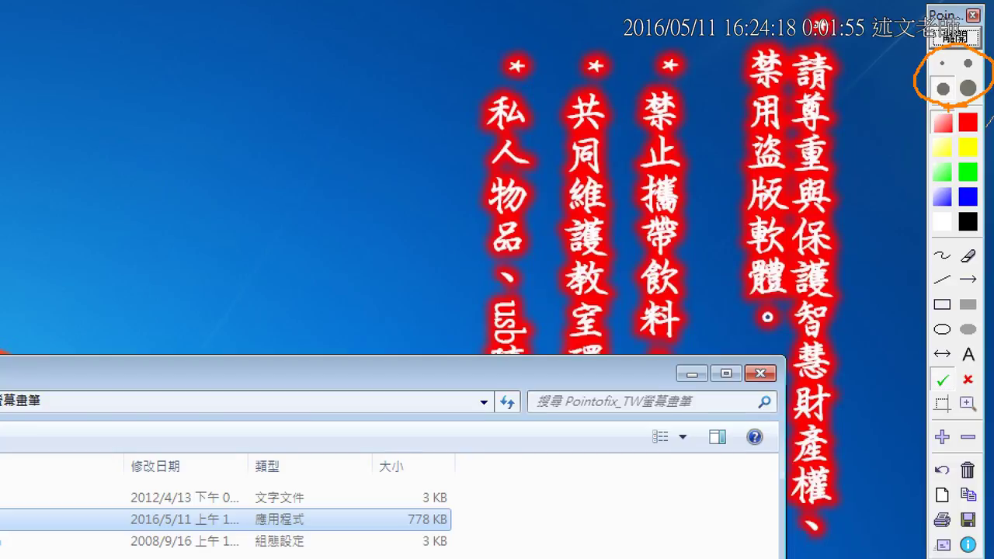
pyautogui.press('Escape')
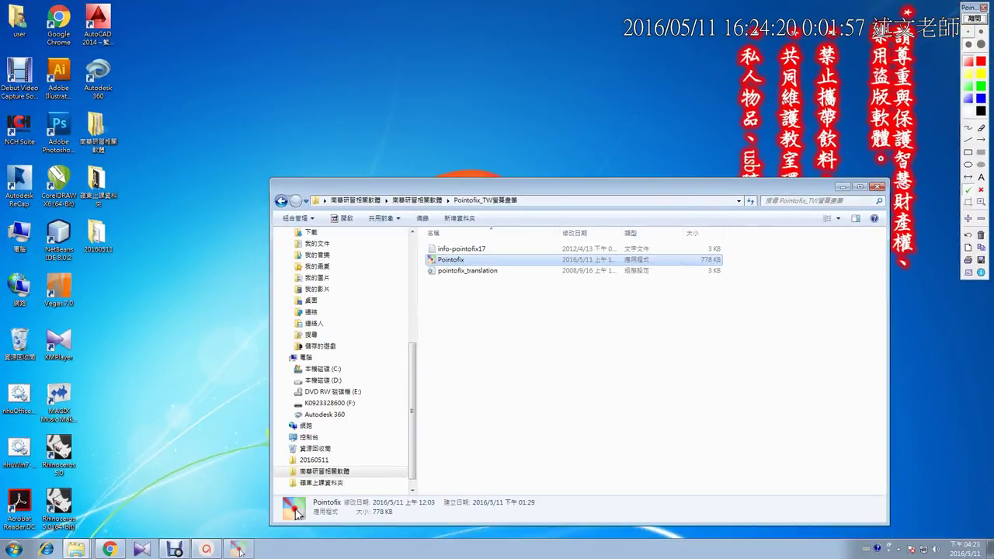
# Step: Leave and re-enter Pointofix drawing mode, and try zooming the frozen screen in and out, ending zoomed in
pyautogui.click(240, 550)
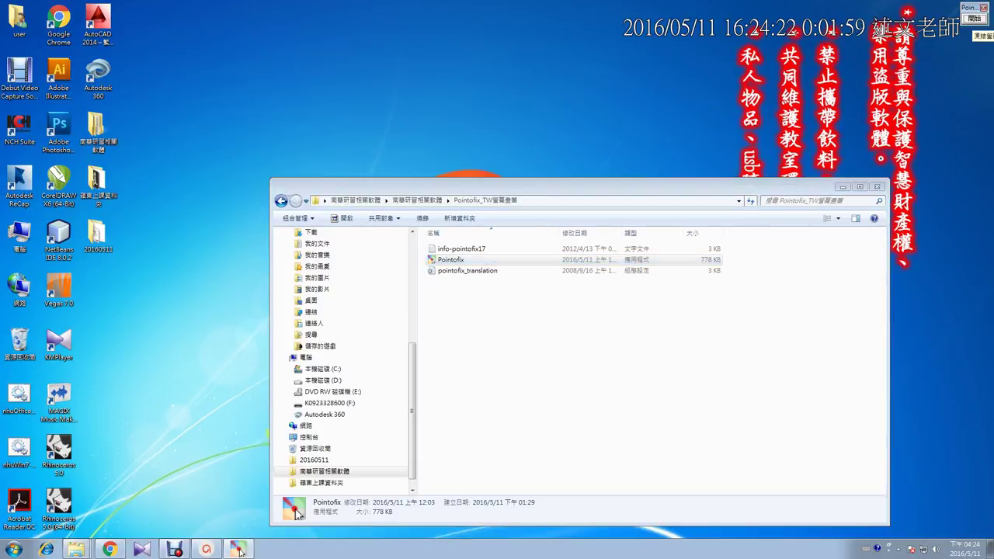
pyautogui.click(239, 550)
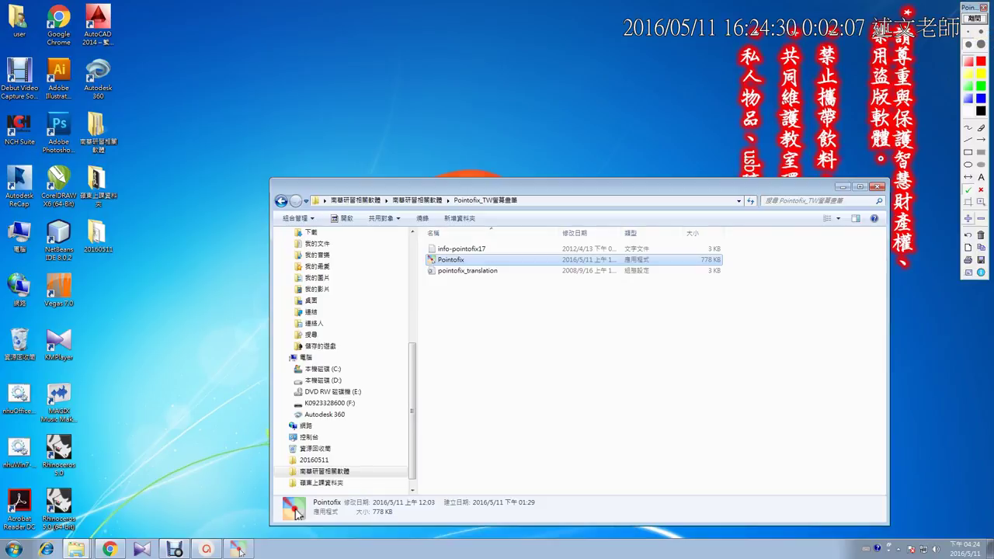
pyautogui.click(969, 219)
pyautogui.click(981, 219)
pyautogui.click(968, 219)
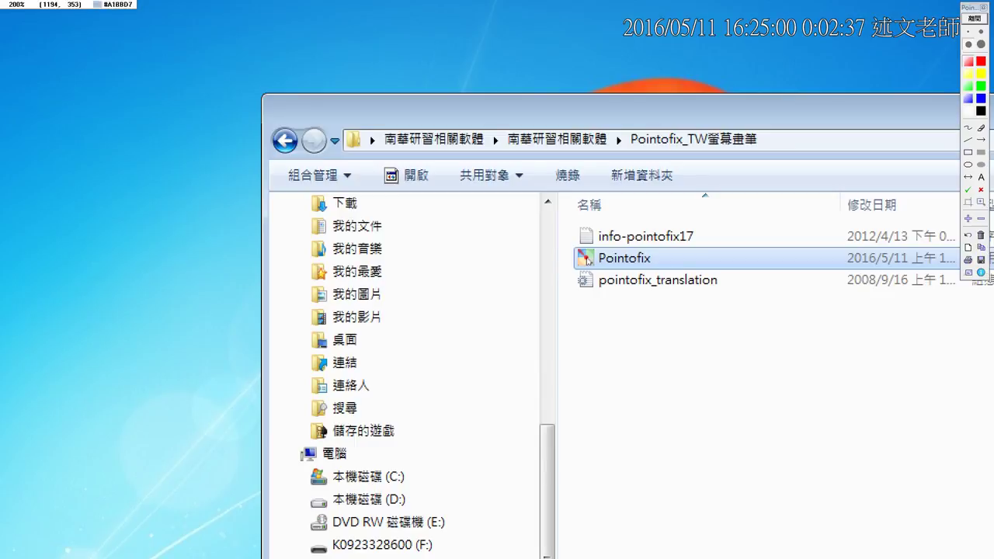
# Step: Draw a freehand red arrow pointing at the Pointofix file row, leave drawing mode and quit Pointofix
pyautogui.click(968, 129)
pyautogui.moveTo(923, 143)
pyautogui.mouseDown()
pyautogui.moveTo(709, 257)
pyautogui.moveTo(763, 256)
pyautogui.mouseUp()
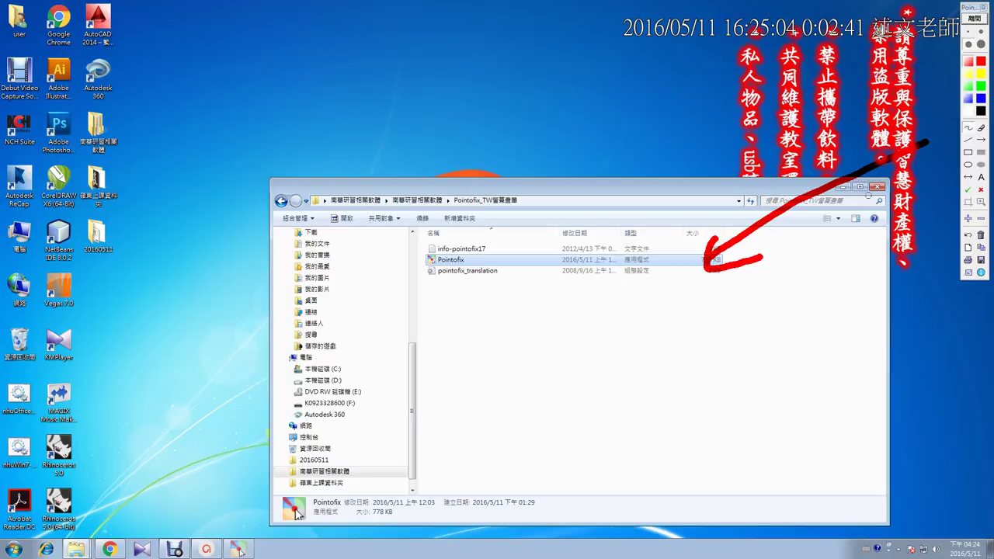
pyautogui.click(972, 18)
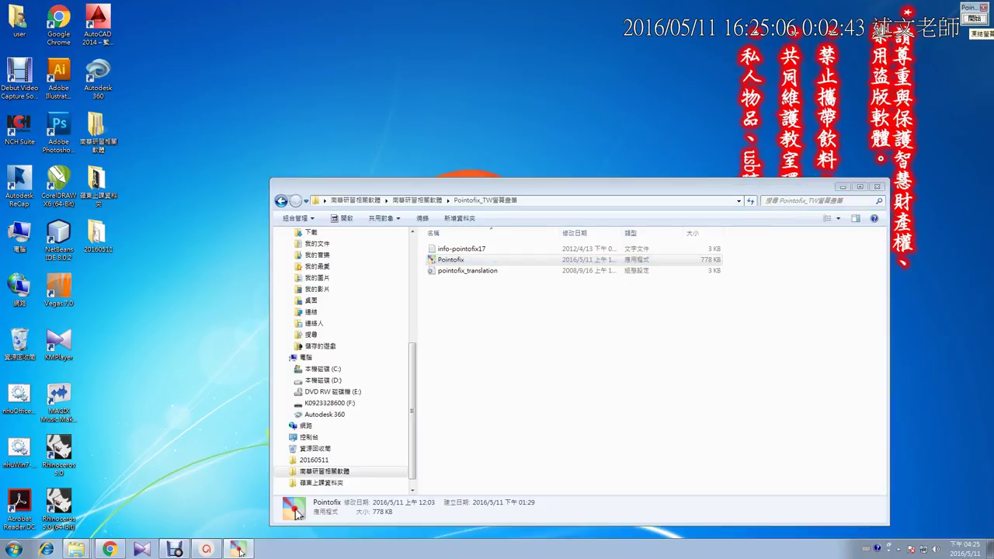
pyautogui.click(984, 8)
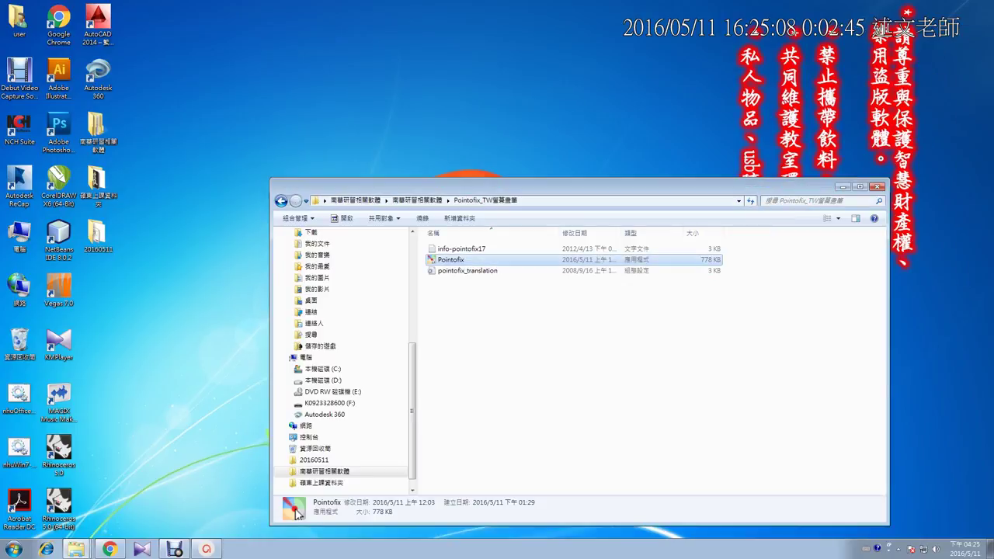
# Step: Return to the parent software folder and open the ZoomIt folder
pyautogui.click(417, 200)
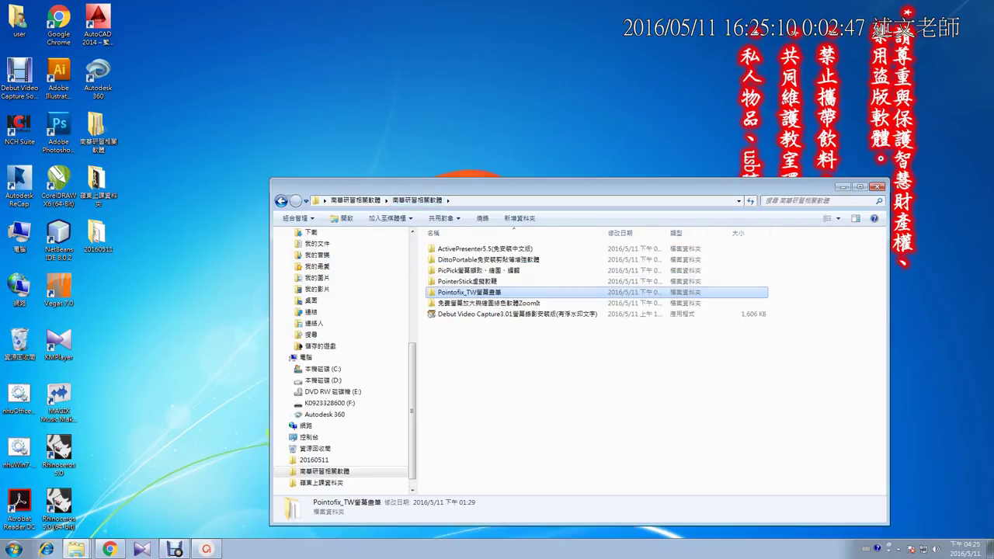
pyautogui.press('Down')
pyautogui.press('Return')
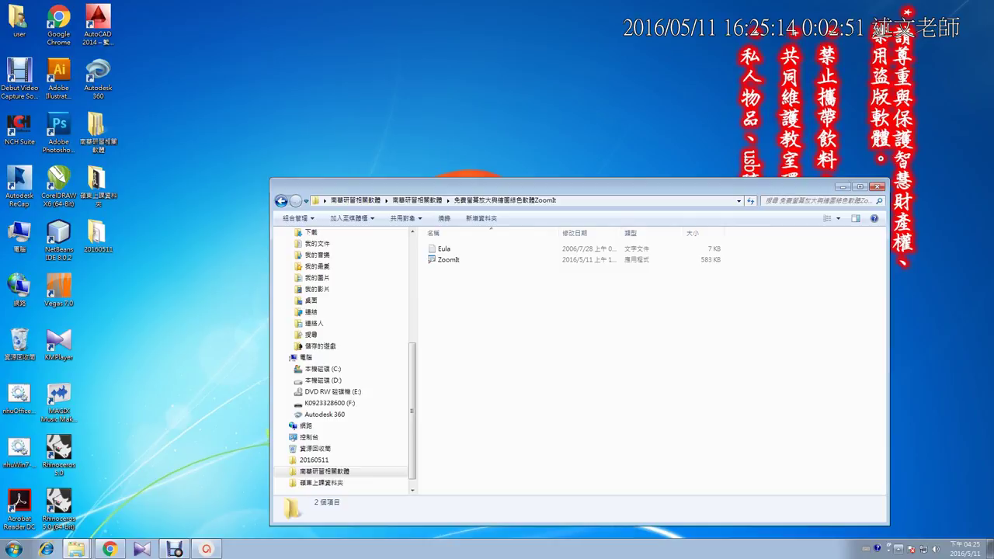
# Step: Open the options of the running ZoomIt, review the Draw settings and close the dialog
pyautogui.click(899, 549)
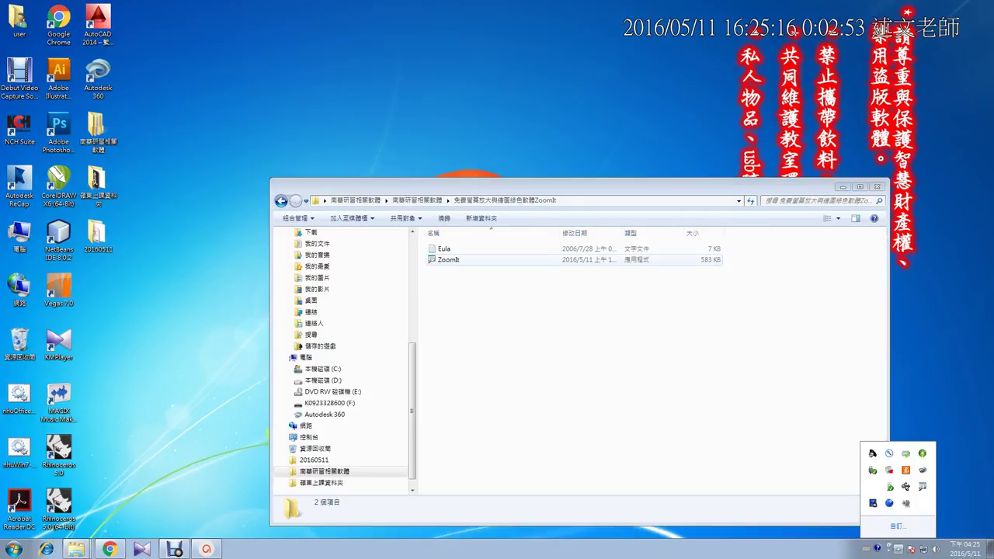
pyautogui.press('Escape')
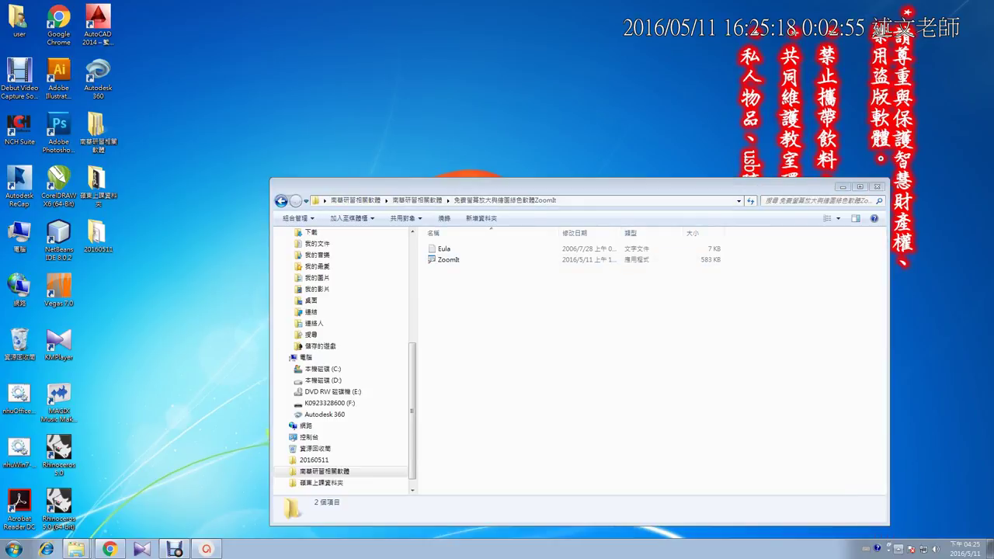
pyautogui.click(899, 549)
pyautogui.rightClick(922, 486)
pyautogui.click(943, 425)
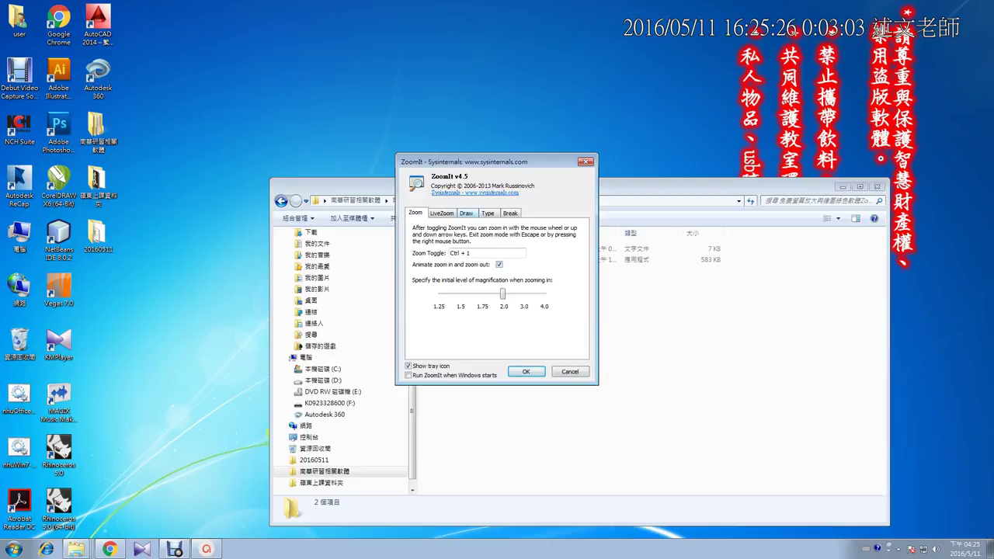
pyautogui.click(466, 213)
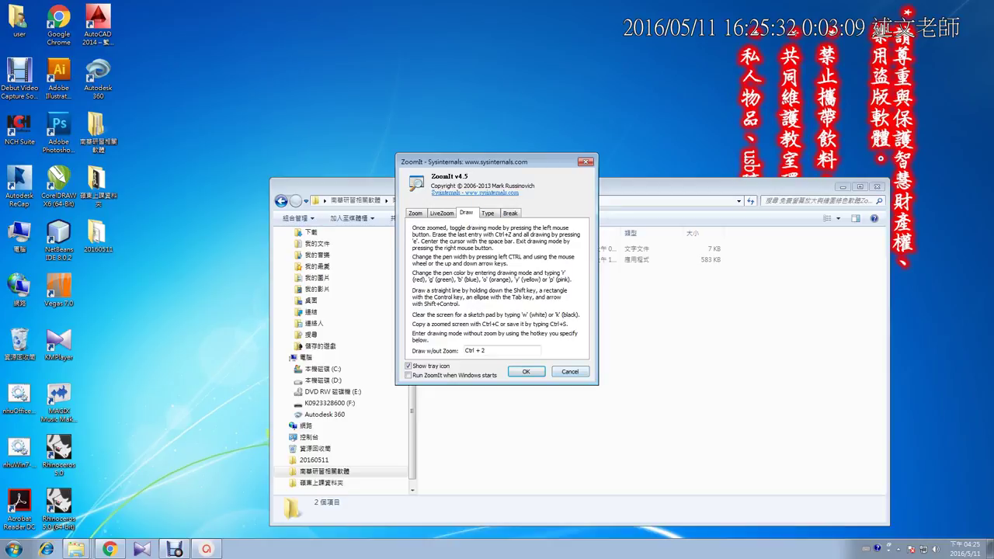
pyautogui.press('Return')
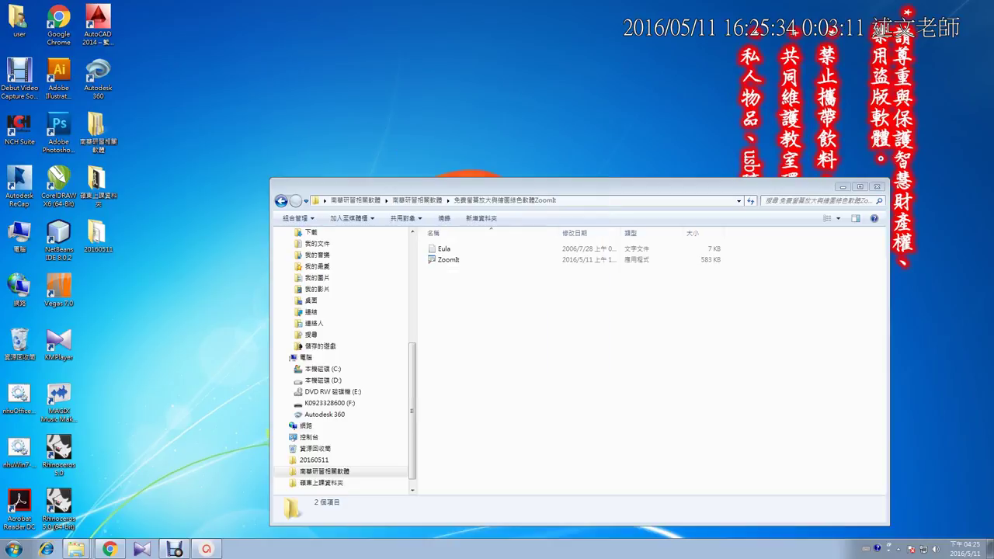
# Step: Start the ZoomIt break countdown timer and exit it
pyautogui.hotkey('ctrl', '3')
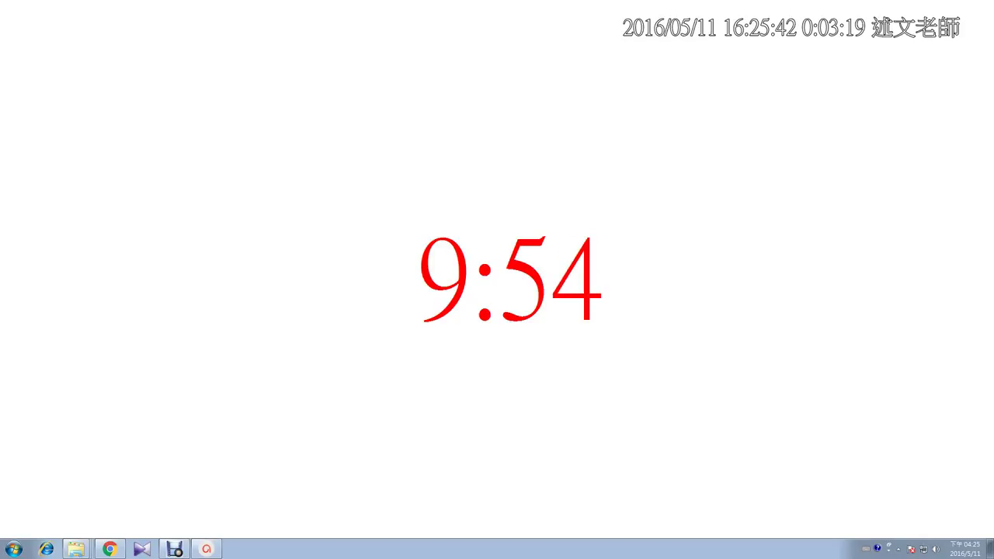
pyautogui.press('Escape')
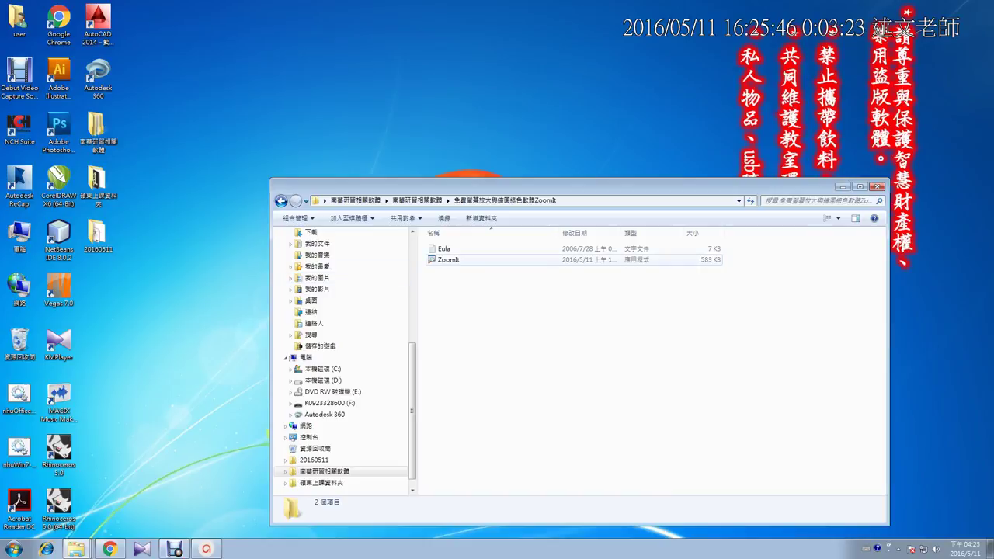
# Step: Switch to Chrome and mark the Prezi link in the magnified 1Know post, erasing and redrawing the underline
pyautogui.click(111, 549)
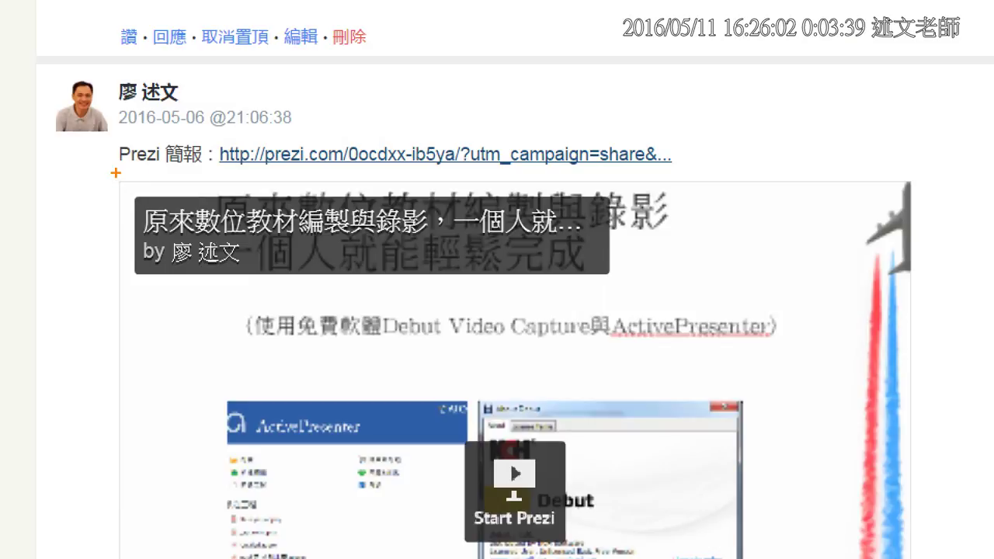
pyautogui.moveTo(116, 173); pyautogui.dragTo(746, 168)
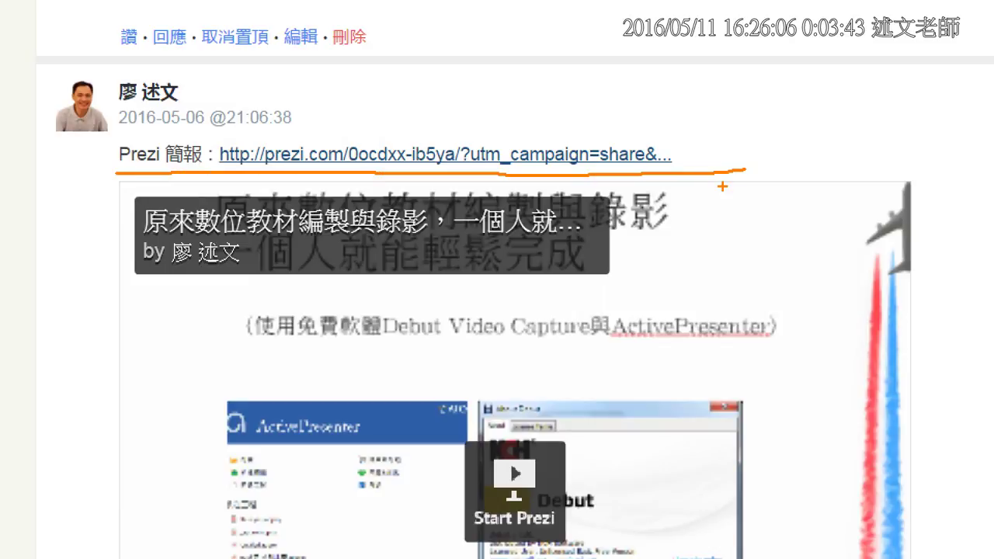
pyautogui.press('e')
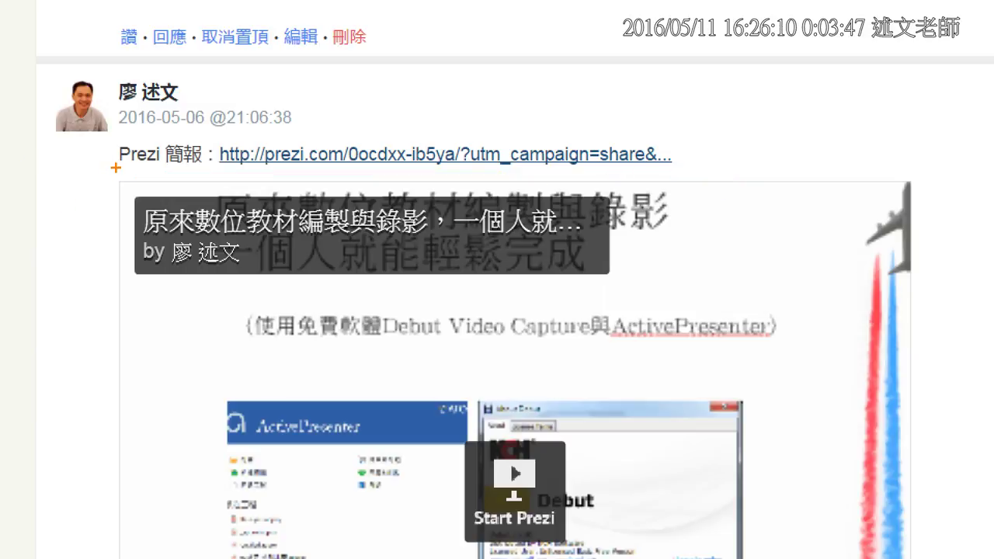
pyautogui.moveTo(119, 166); pyautogui.dragTo(709, 168)
pyautogui.press('e')
pyautogui.moveTo(109, 132)
pyautogui.mouseDown()
pyautogui.moveTo(143, 155)
pyautogui.moveTo(750, 179)
pyautogui.moveTo(711, 179)
pyautogui.mouseUp()
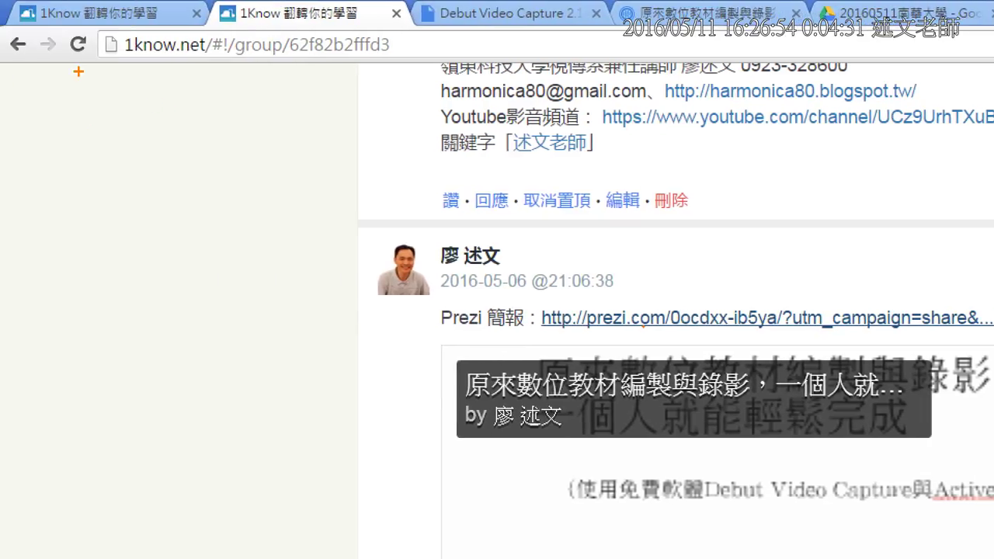
# Step: Underline the 1know.net group address on the magnified page and erase the drawing
pyautogui.moveTo(77, 68)
pyautogui.mouseDown()
pyautogui.moveTo(172, 52)
pyautogui.moveTo(420, 68)
pyautogui.mouseUp()
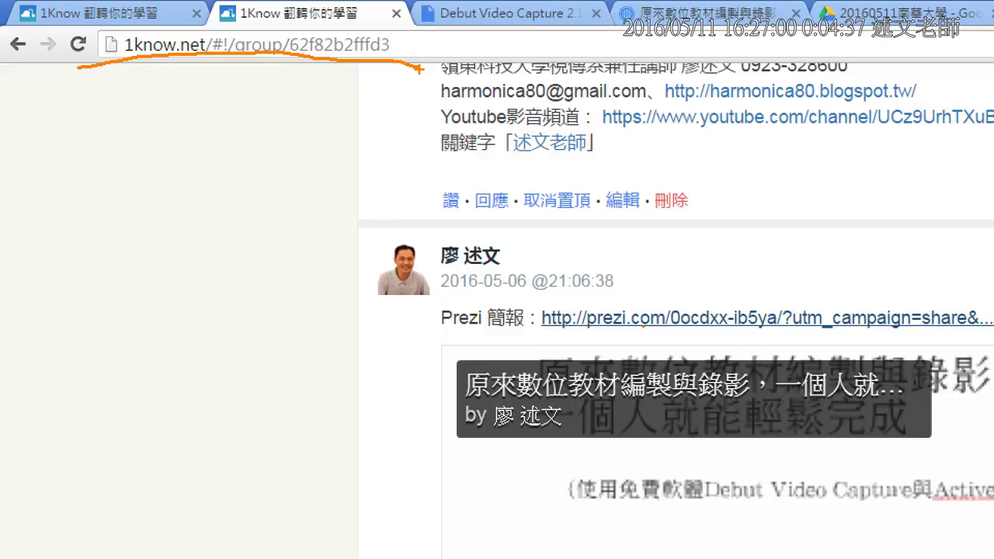
pyautogui.press('e')
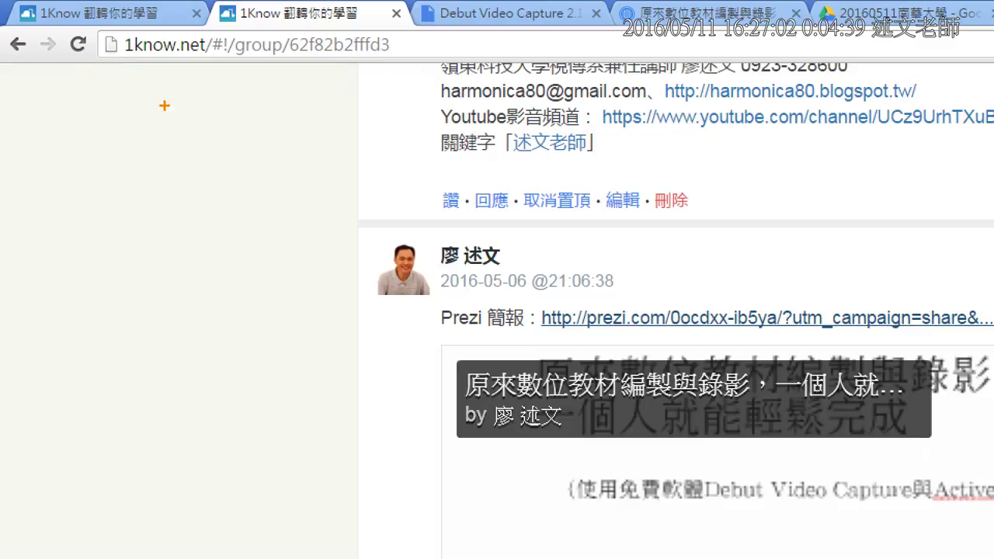